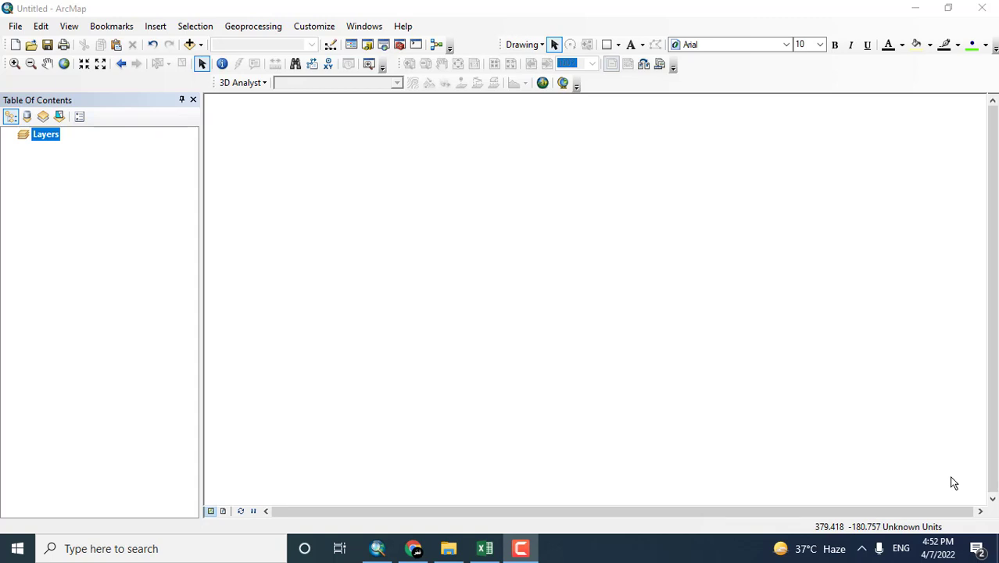
Add the road traffic map images.jpg from the Desktop to the map as a raster layer
{"action": "left_click", "coordinate": [190, 45]}
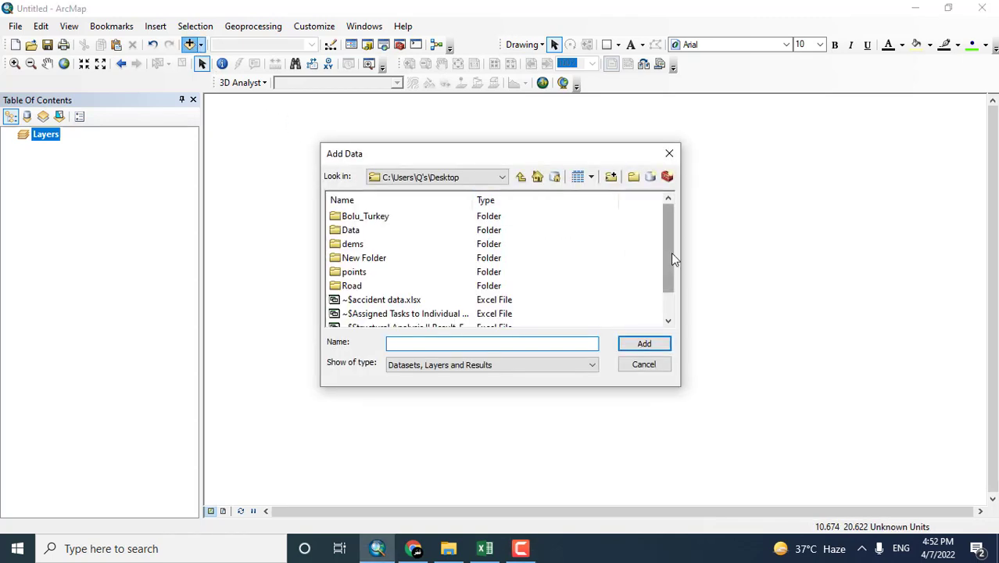
{"action": "left_click_drag", "start_coordinate": [670, 258], "coordinate": [667, 297]}
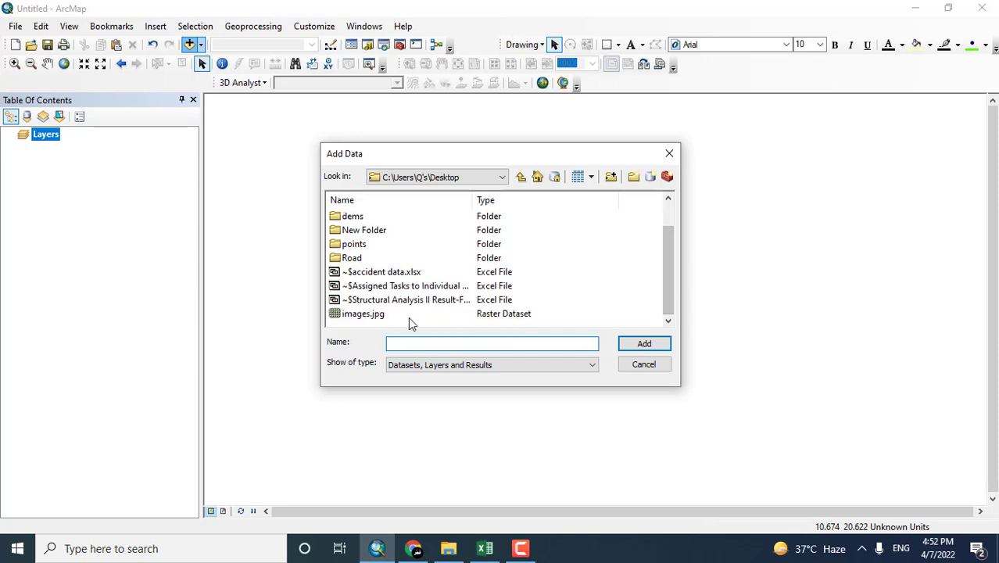
{"action": "double_click", "coordinate": [362, 315]}
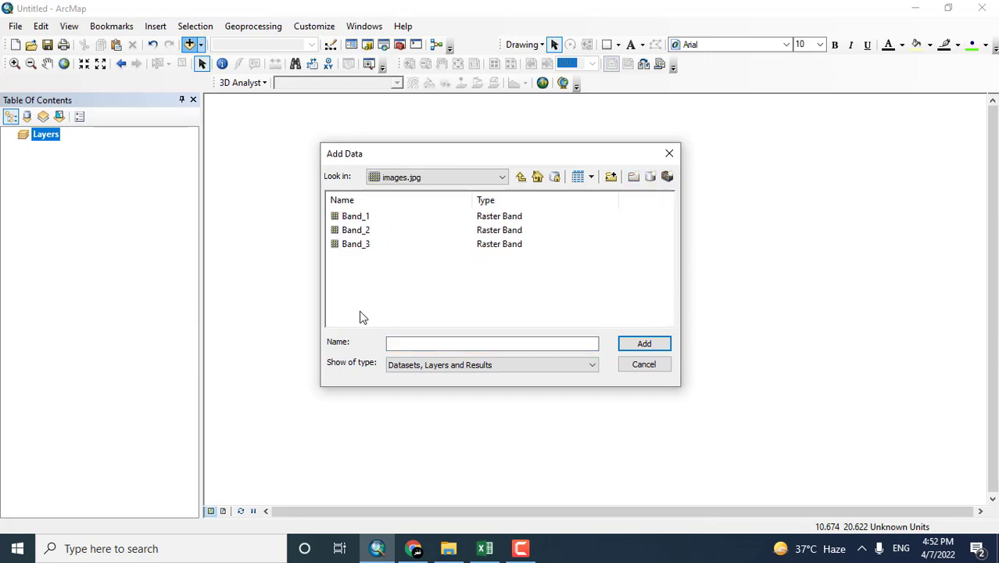
{"action": "left_click", "coordinate": [522, 179]}
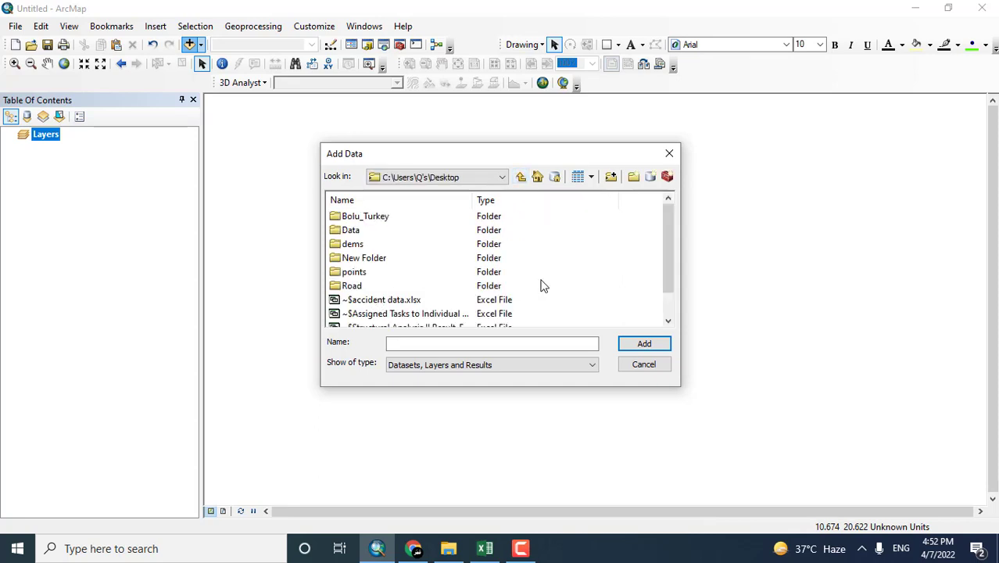
{"action": "left_click", "coordinate": [369, 316]}
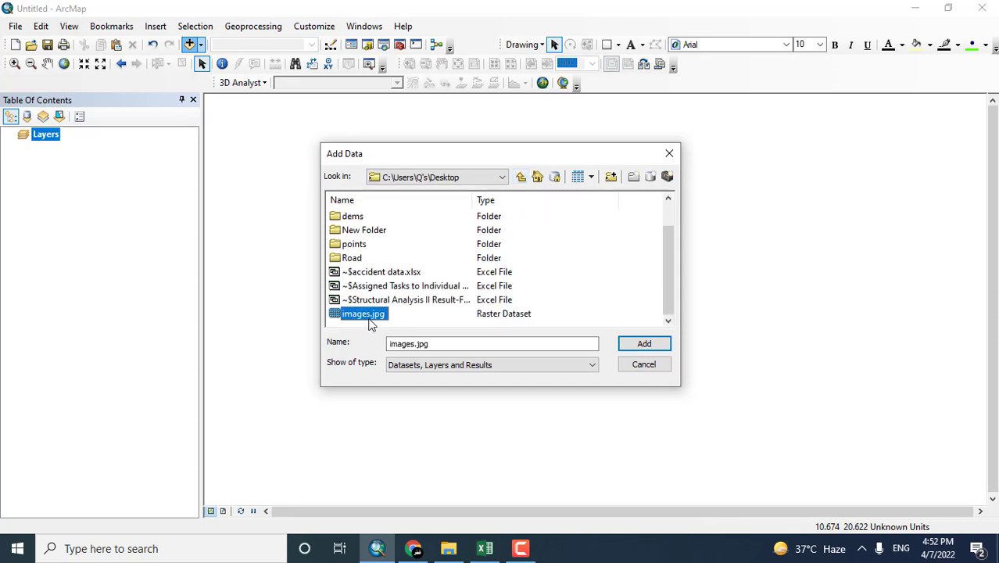
{"action": "left_click", "coordinate": [645, 345]}
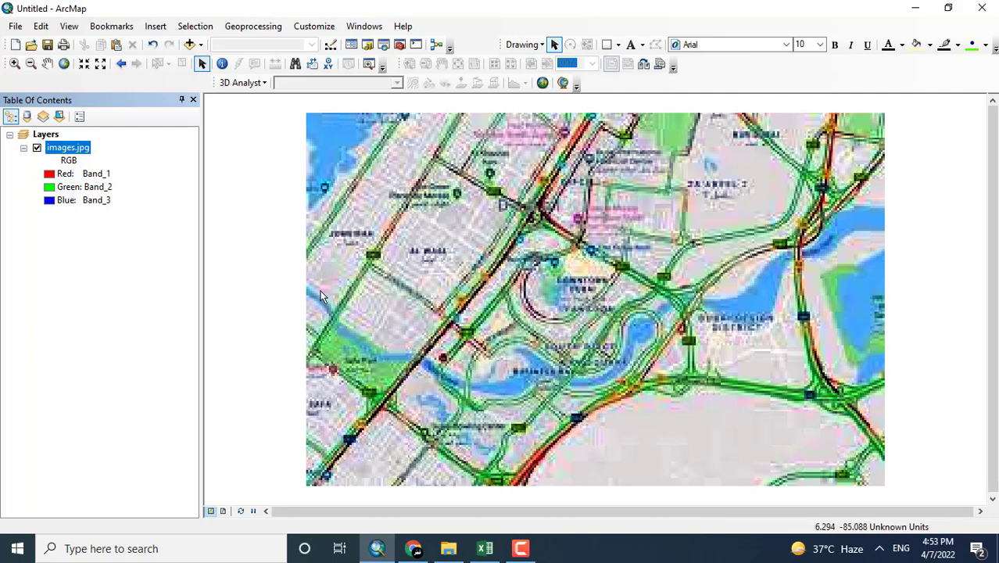
Add Road.shp from the Desktop's Road folder to the map
{"action": "left_click", "coordinate": [191, 45]}
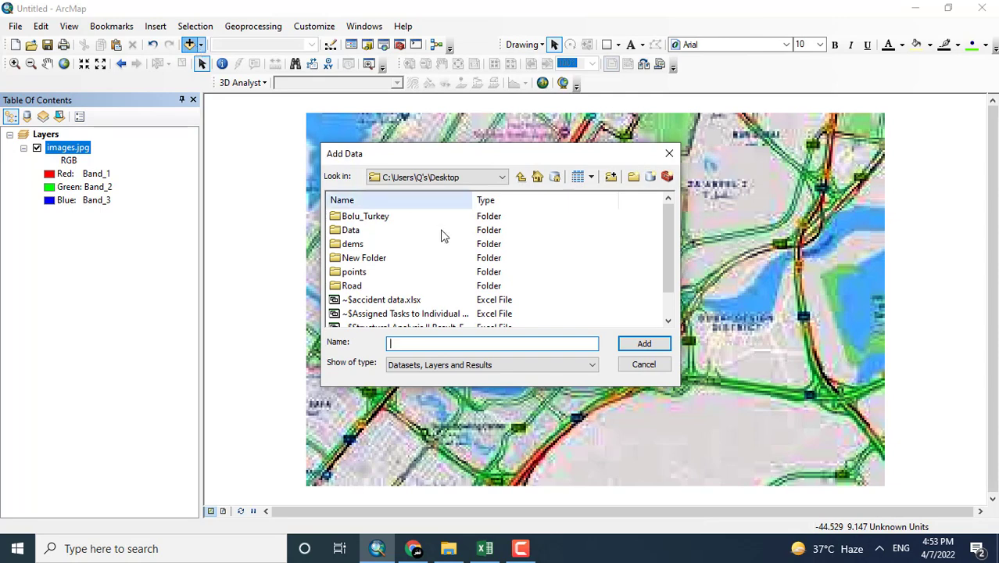
{"action": "scroll", "coordinate": [497, 265], "scroll_direction": "down", "scroll_amount": 1}
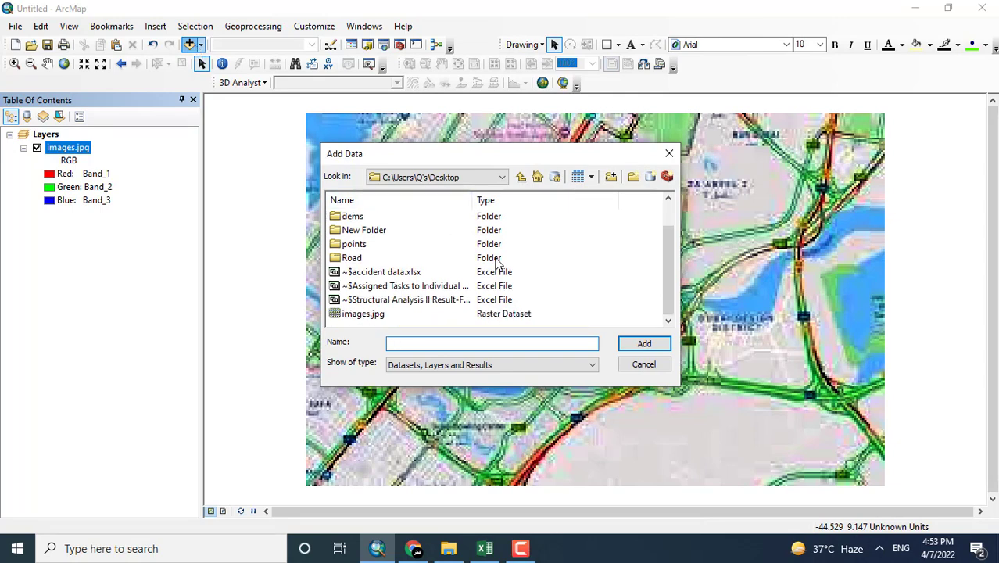
{"action": "double_click", "coordinate": [350, 261]}
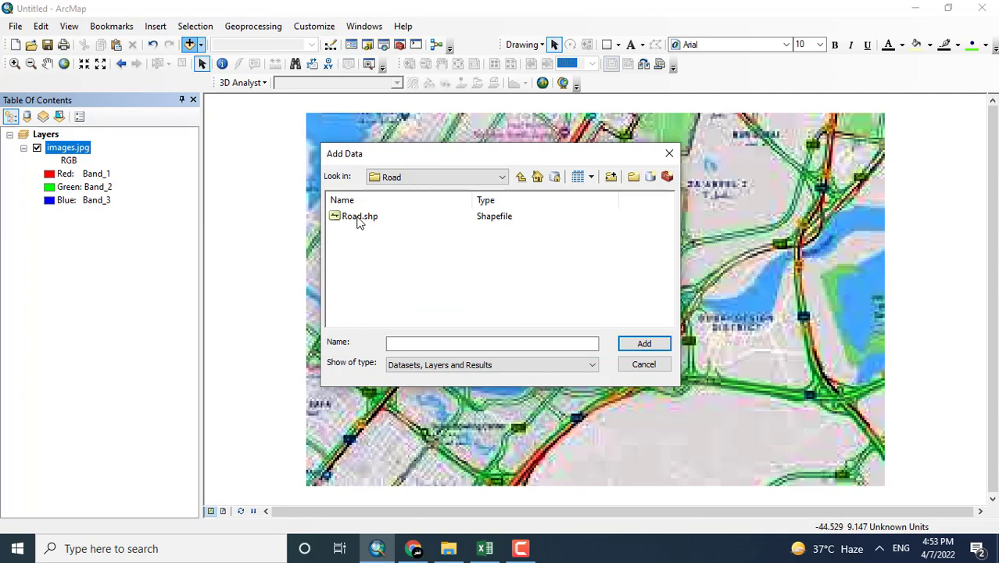
{"action": "double_click", "coordinate": [358, 218]}
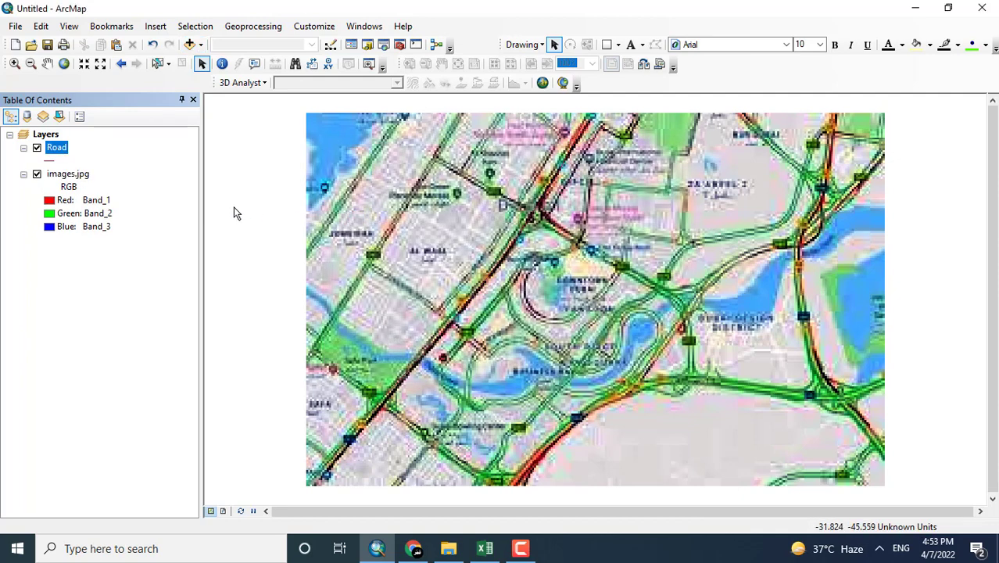
Symbolize the Road layer with the Highway line style in Solar Yellow
{"action": "left_click", "coordinate": [48, 161]}
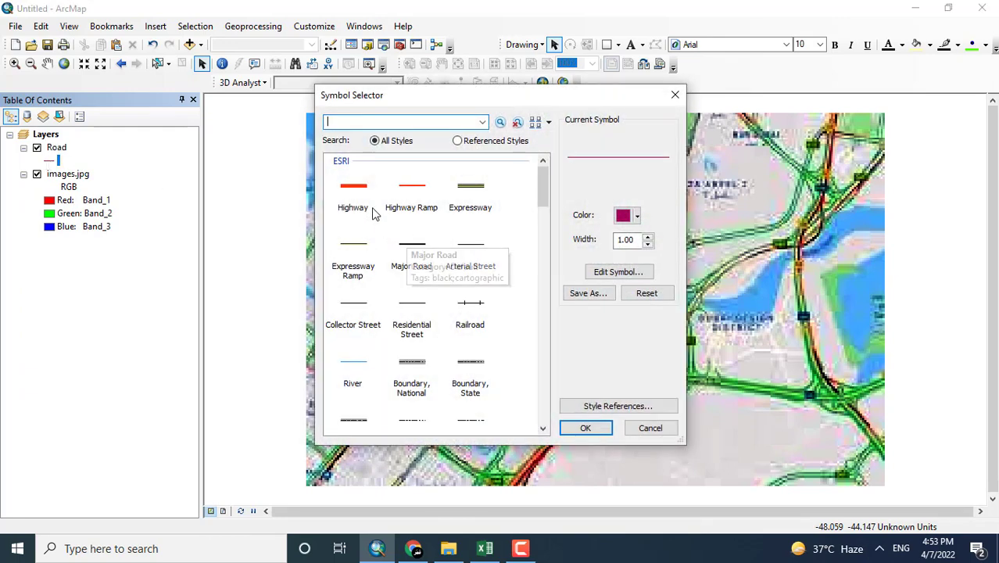
{"action": "left_click", "coordinate": [356, 191]}
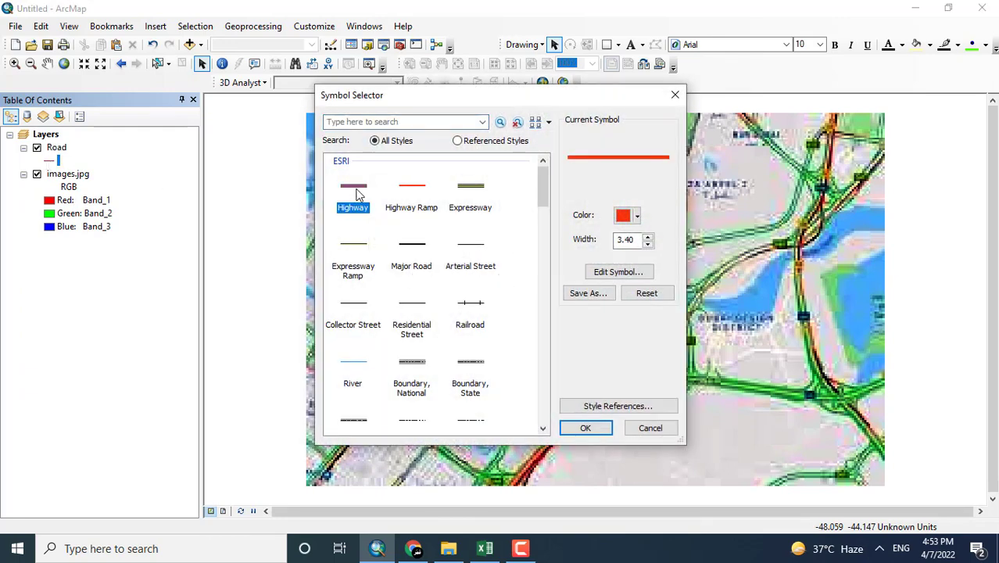
{"action": "left_click", "coordinate": [638, 217]}
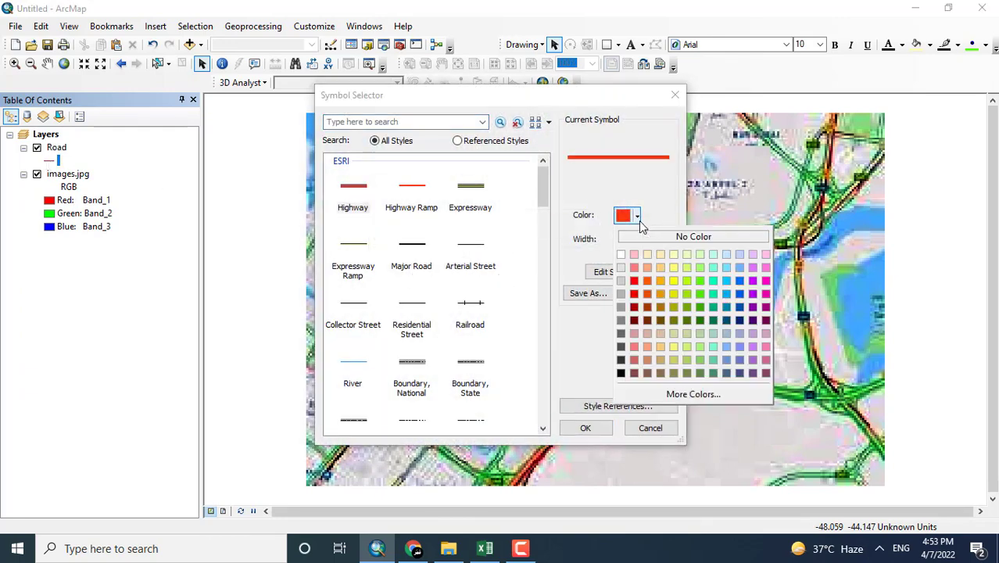
{"action": "left_click", "coordinate": [674, 279]}
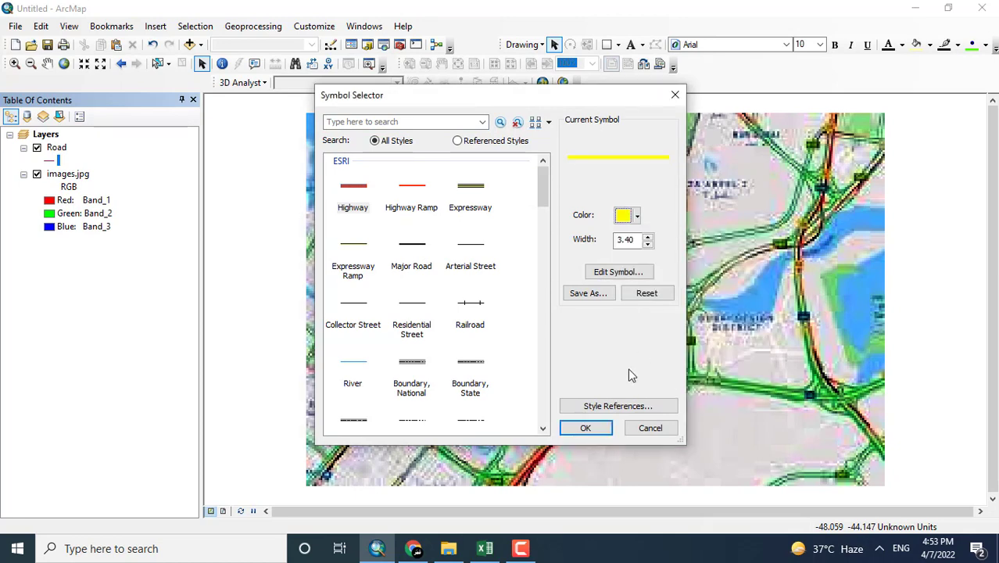
{"action": "left_click", "coordinate": [584, 427]}
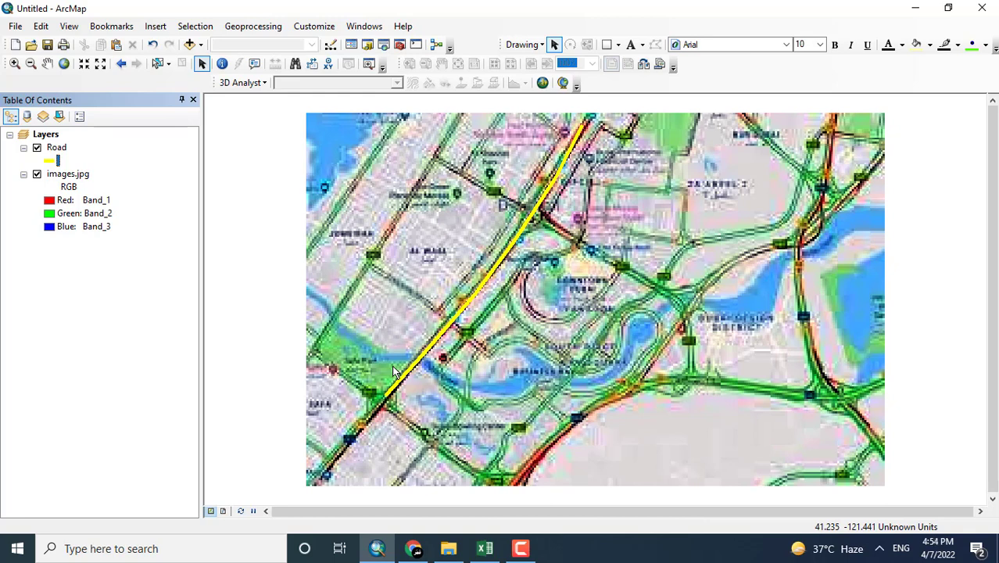
Launch Geoprocessing > Buffer and list the layers available as input features
{"action": "left_click", "coordinate": [254, 28]}
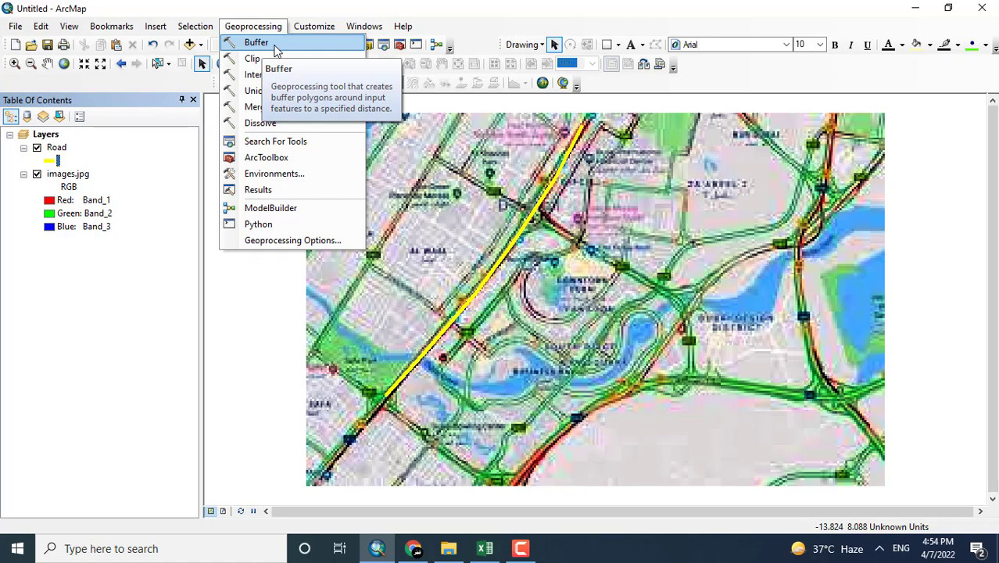
{"action": "left_click", "coordinate": [265, 43]}
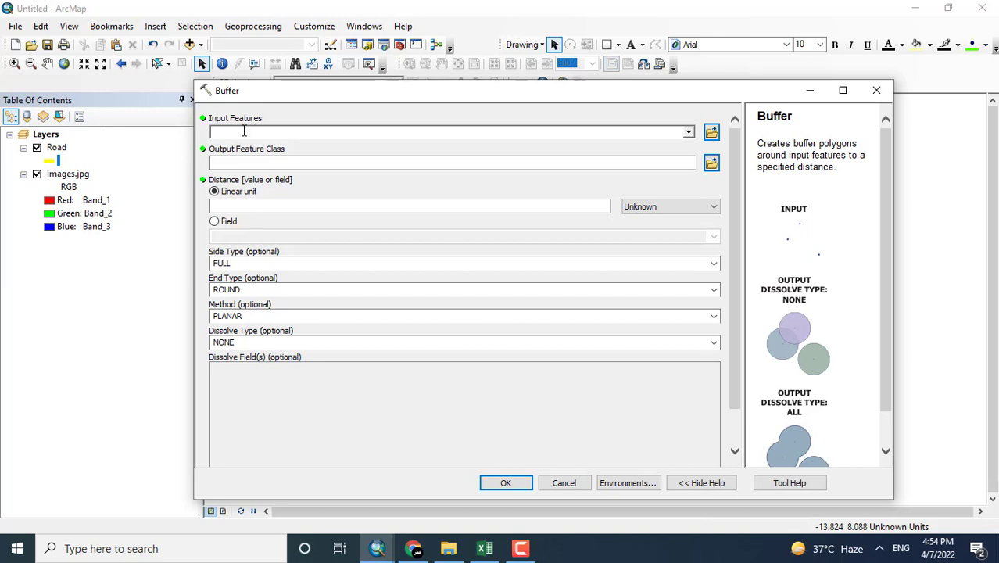
{"action": "left_click", "coordinate": [244, 131]}
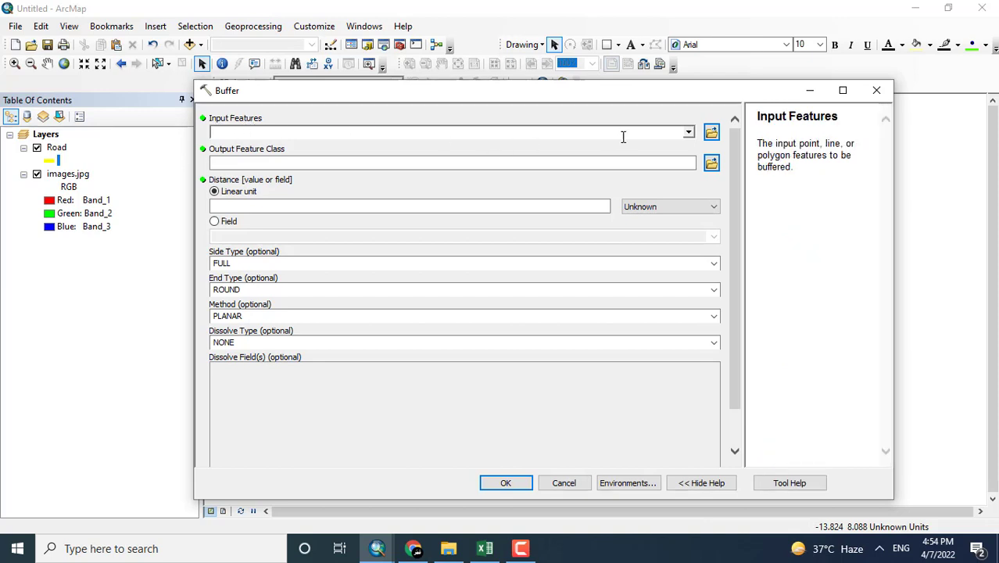
{"action": "left_click", "coordinate": [688, 133]}
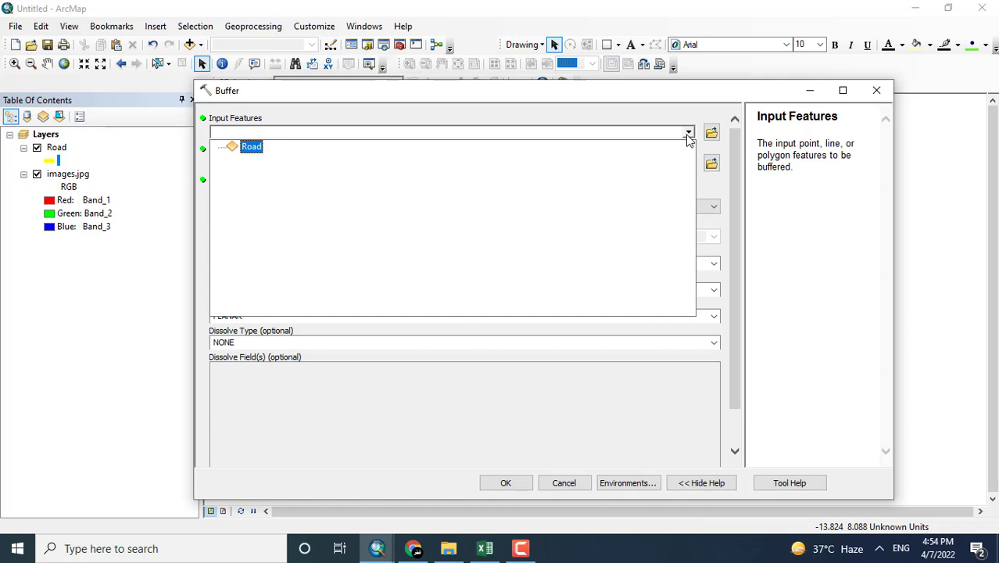
Buffer the Road layer by 5 Feet with FLAT end type into Road_Buffer1
{"action": "left_click", "coordinate": [252, 147]}
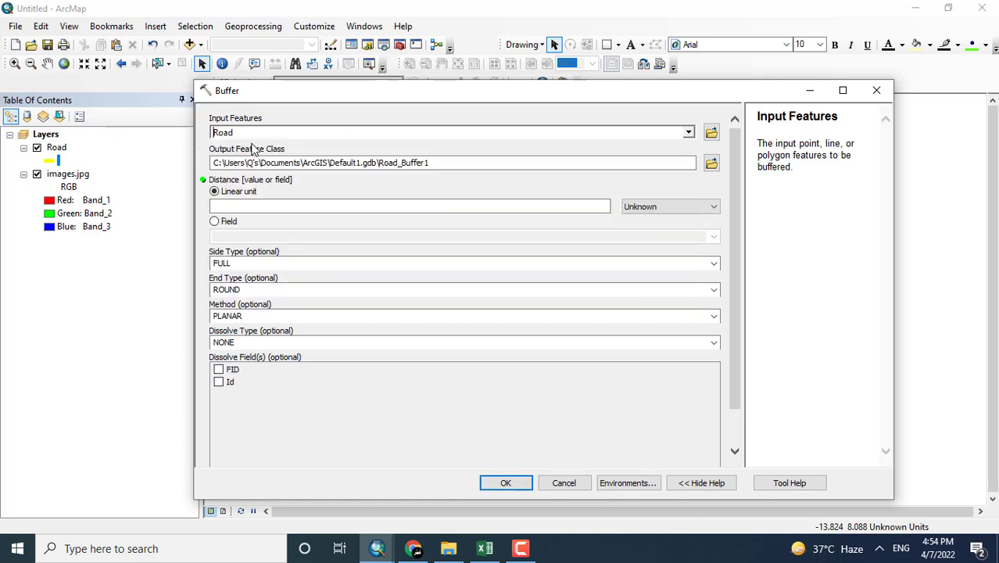
{"action": "left_click", "coordinate": [260, 163]}
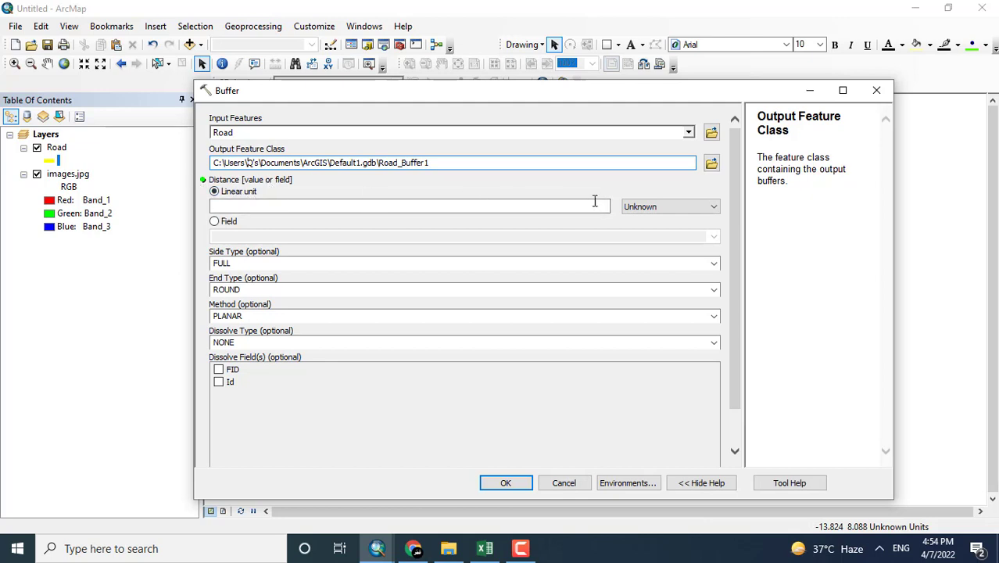
{"action": "left_click", "coordinate": [659, 207]}
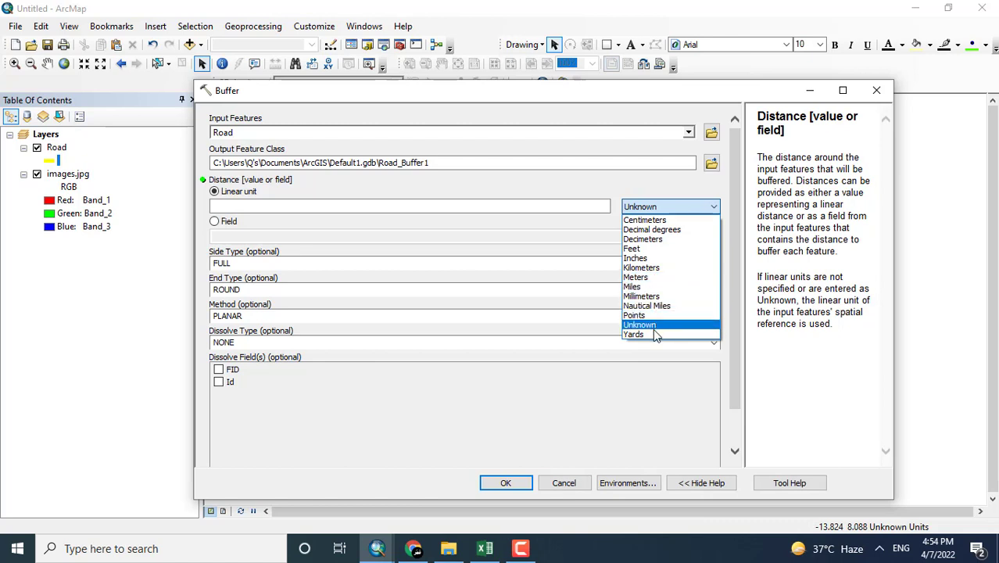
{"action": "left_click", "coordinate": [638, 248]}
{"action": "left_click", "coordinate": [605, 206]}
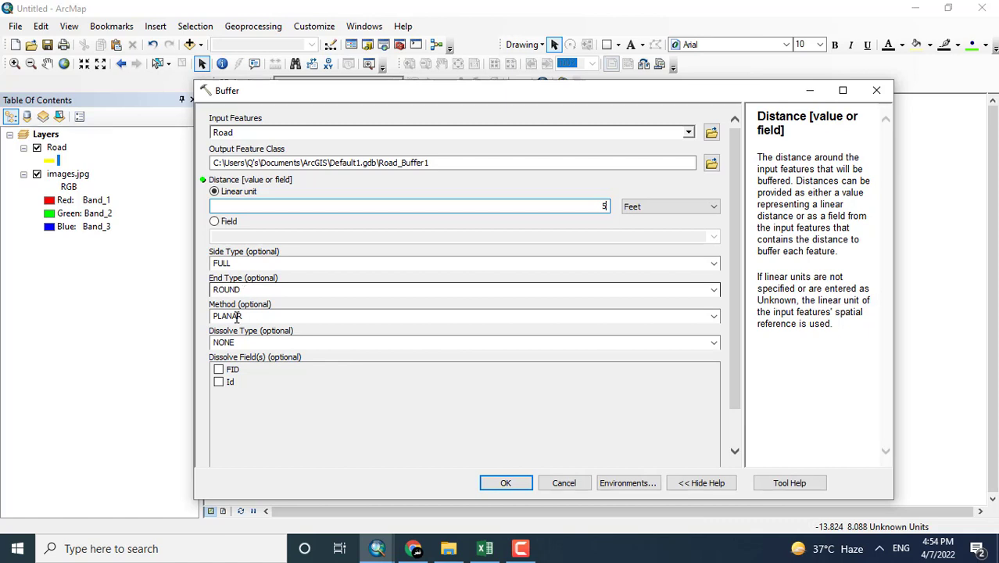
{"action": "left_click", "coordinate": [713, 291]}
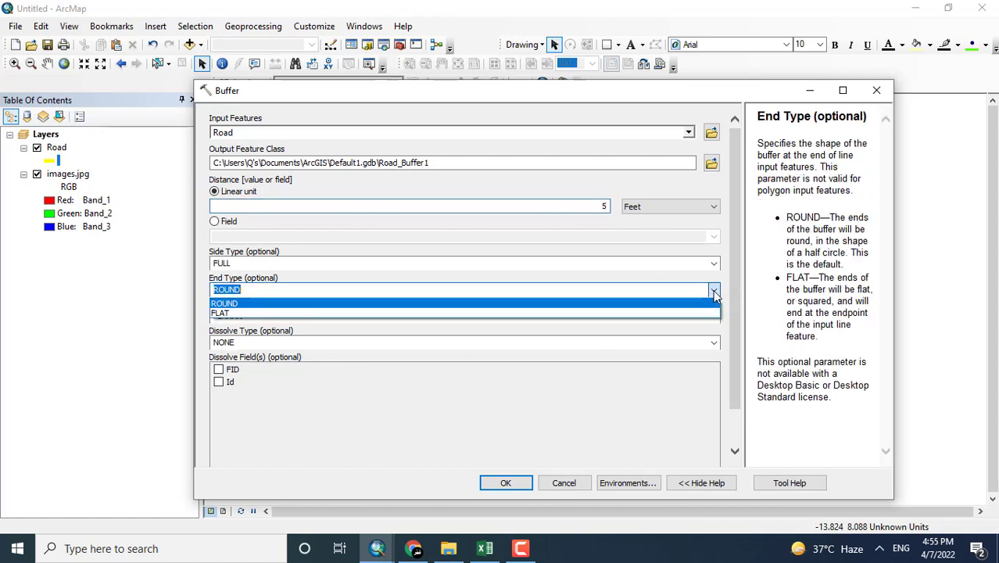
{"action": "left_click", "coordinate": [676, 314]}
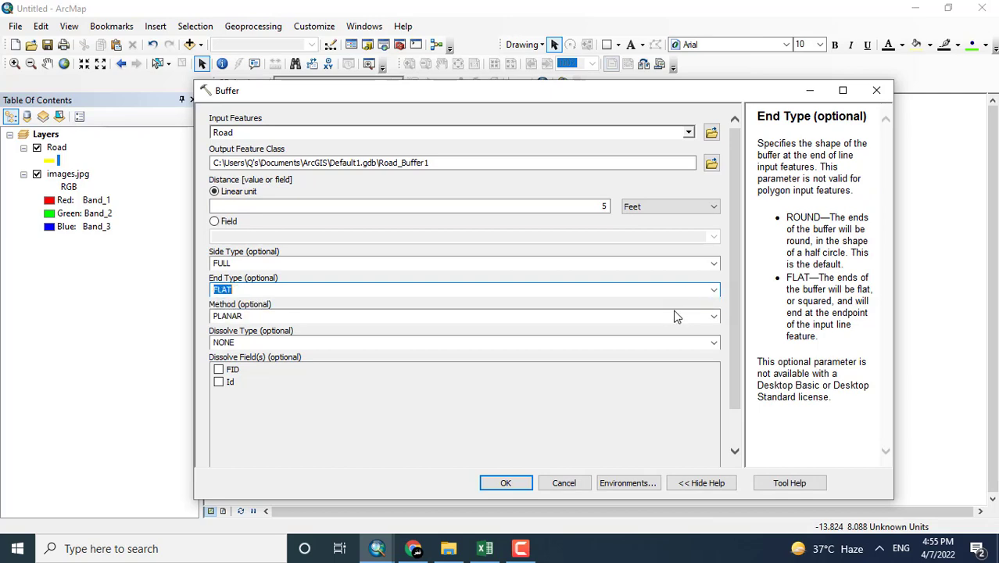
{"action": "left_click", "coordinate": [506, 483]}
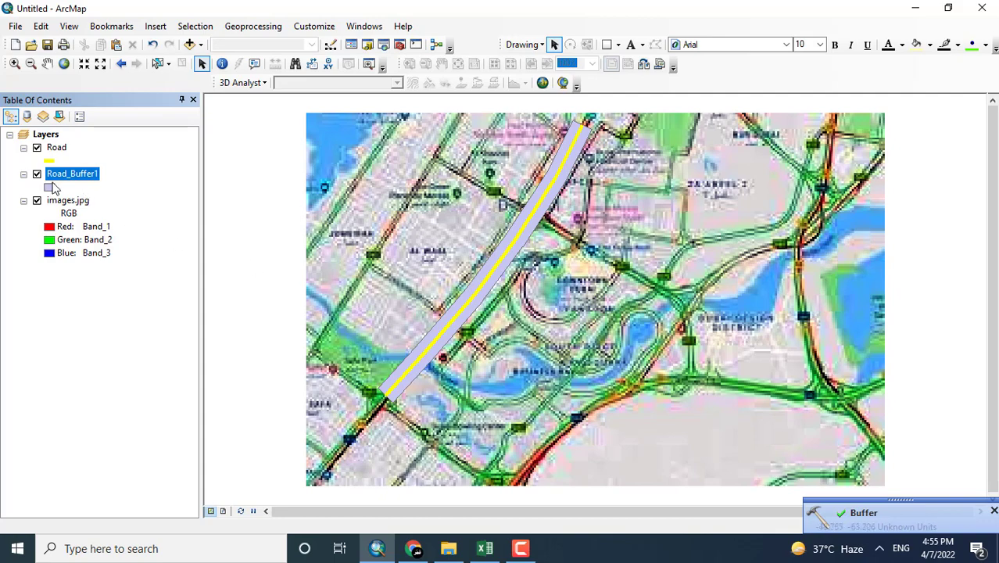
Change the Road_Buffer1 fill symbol to Jade
{"action": "left_click", "coordinate": [49, 188]}
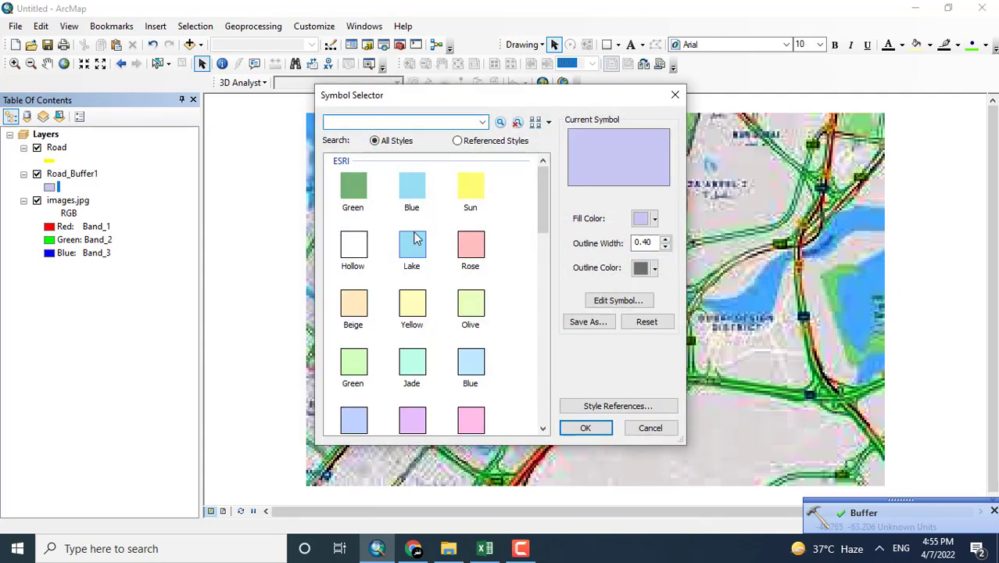
{"action": "double_click", "coordinate": [411, 358]}
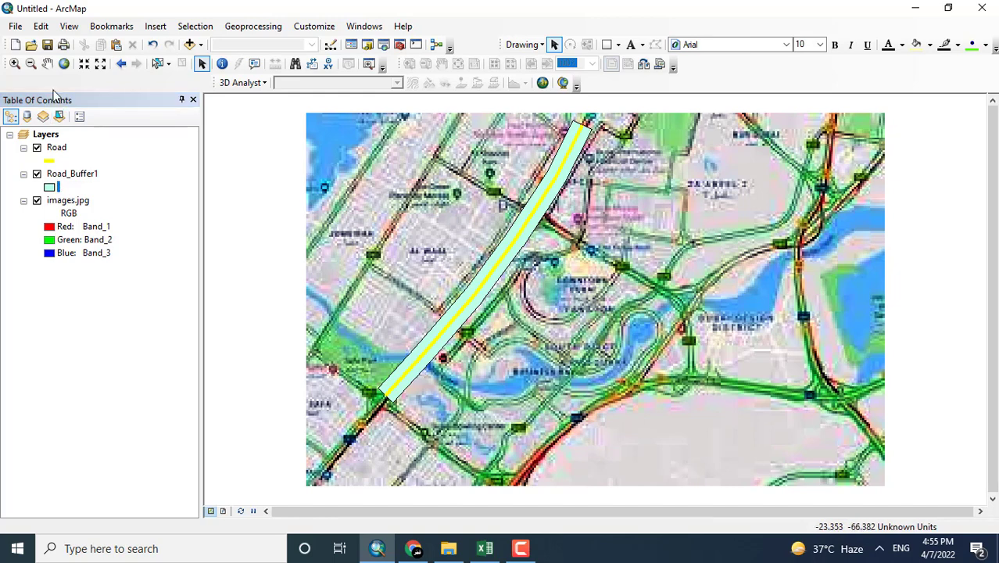
{"action": "left_click", "coordinate": [14, 63]}
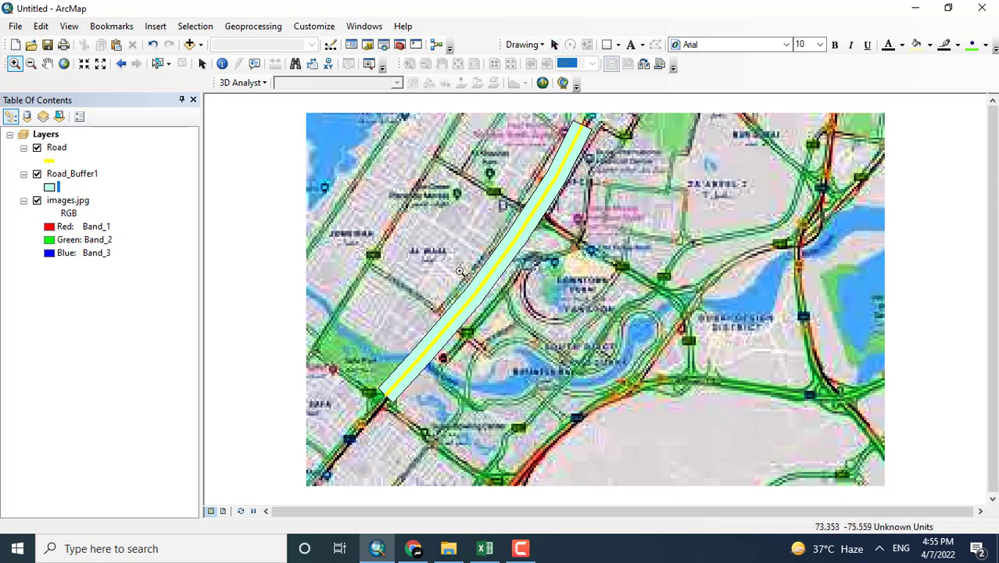
{"action": "left_click_drag", "start_coordinate": [477, 283], "coordinate": [509, 303]}
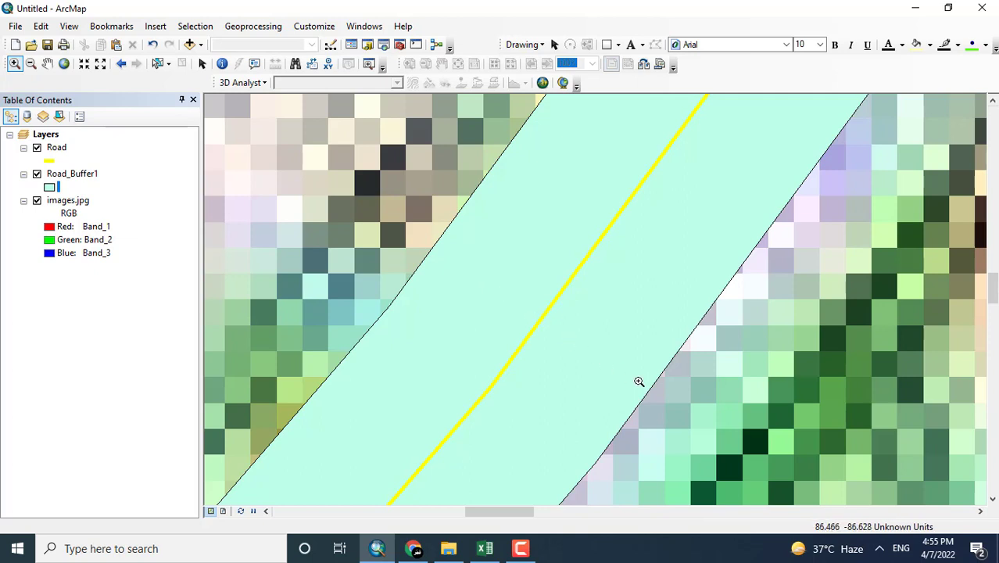
{"action": "left_click", "coordinate": [64, 64]}
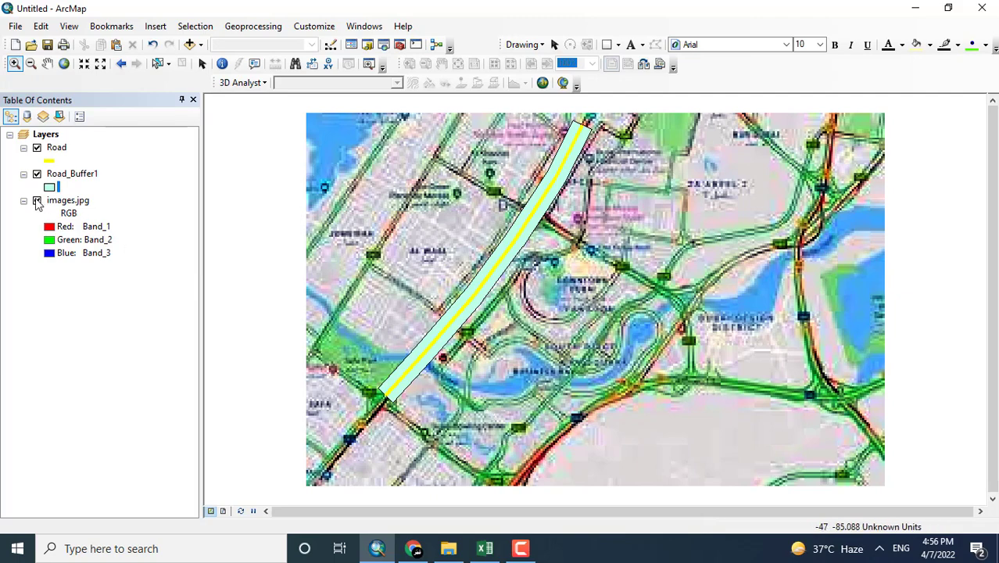
Hide the base map image, then toggle the Road and Road_Buffer1 layers off and on
{"action": "left_click", "coordinate": [36, 201]}
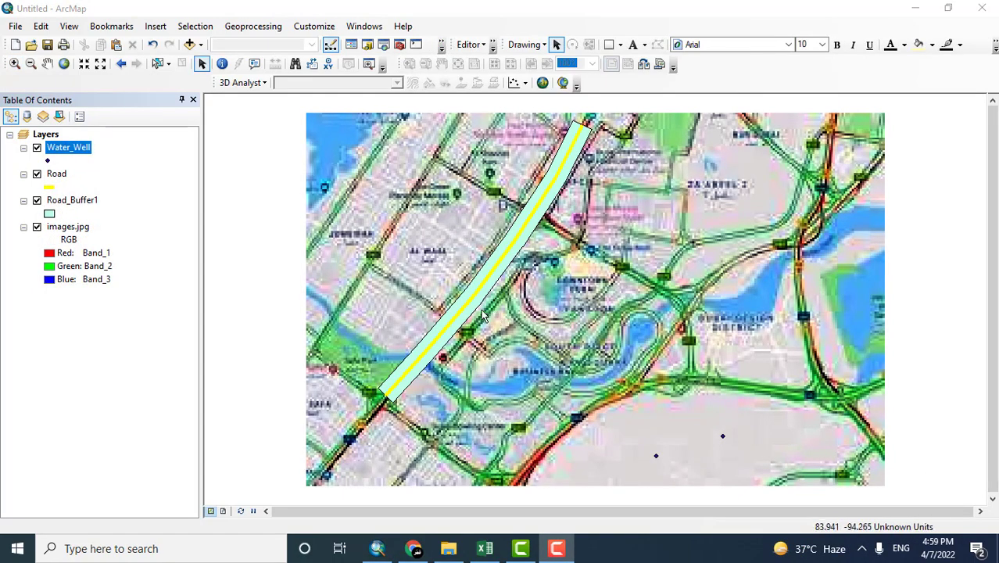
{"action": "left_click", "coordinate": [37, 175]}
{"action": "left_click", "coordinate": [37, 201]}
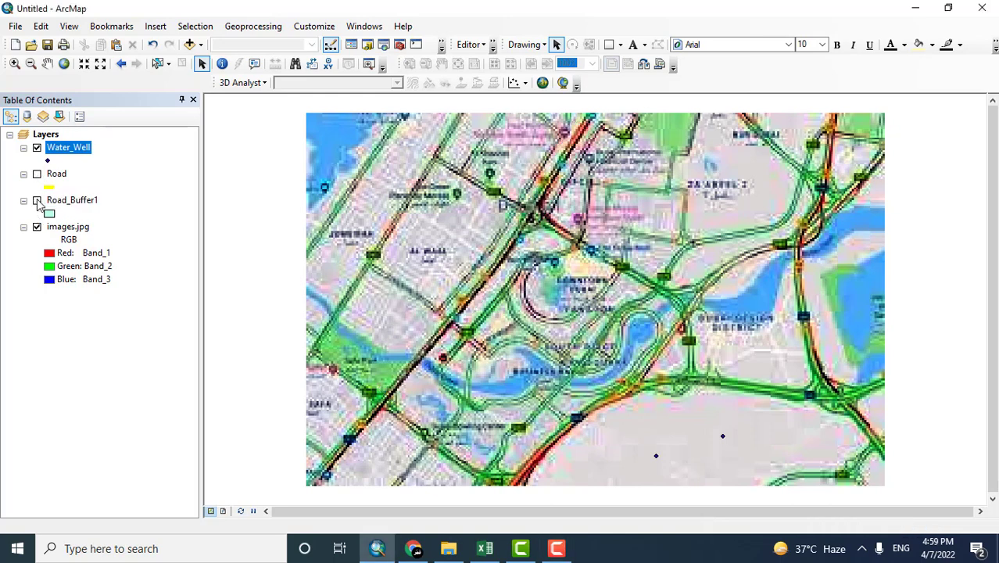
{"action": "left_click", "coordinate": [37, 201]}
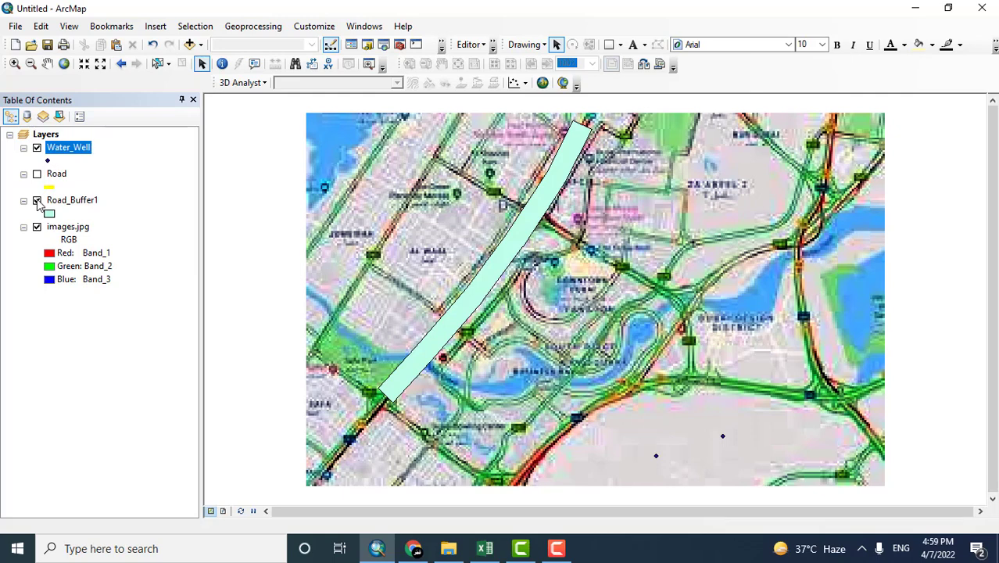
{"action": "left_click", "coordinate": [36, 201]}
{"action": "left_click", "coordinate": [37, 201]}
{"action": "left_click", "coordinate": [36, 174]}
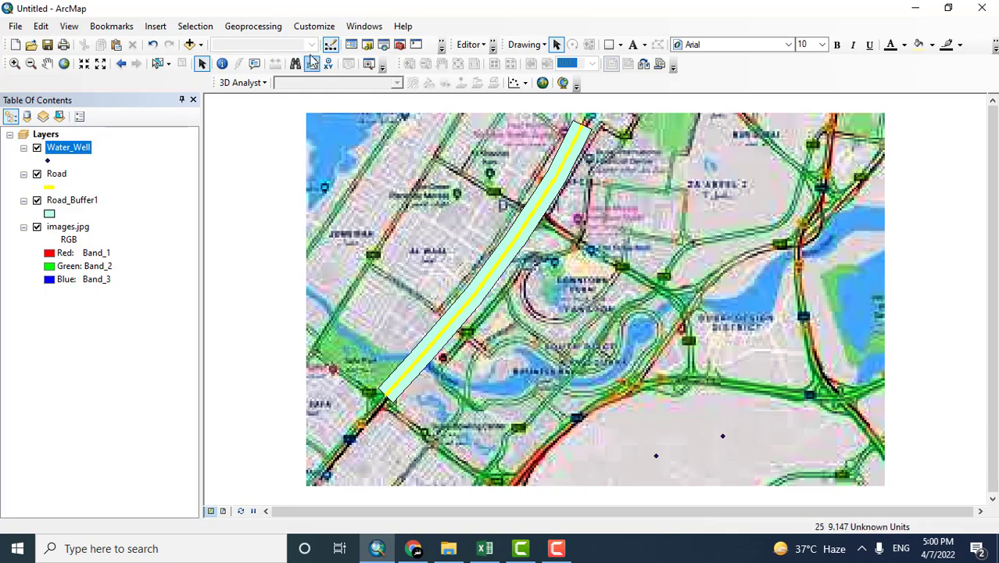
Run Buffer on the Water_Well layer with a 5 Feet distance
{"action": "left_click", "coordinate": [276, 32]}
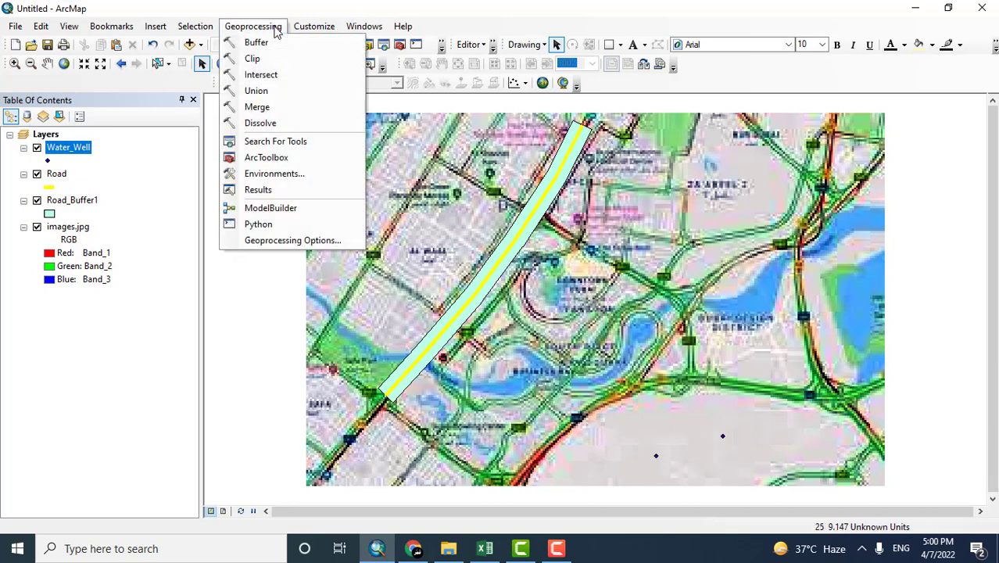
{"action": "left_click", "coordinate": [256, 43]}
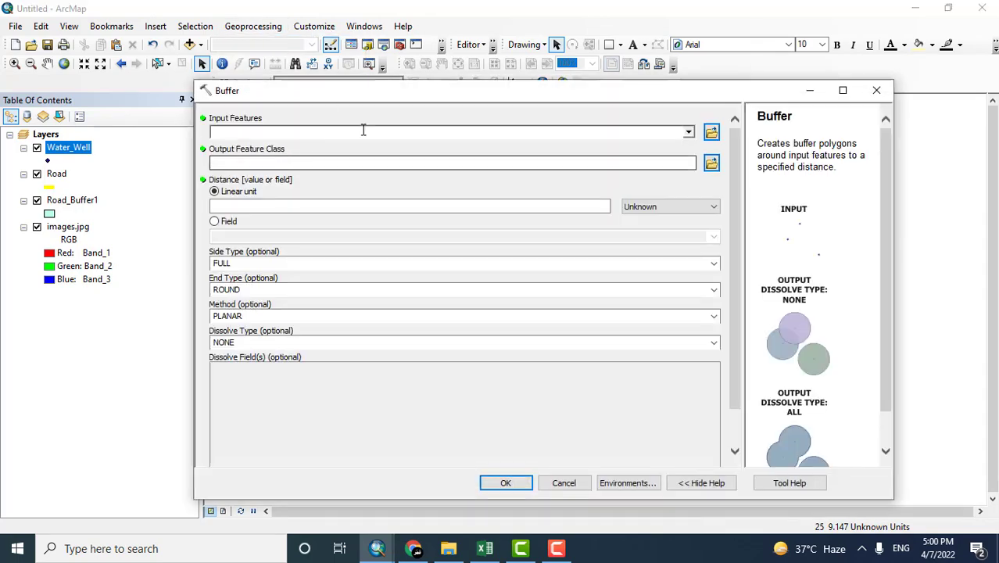
{"action": "left_click", "coordinate": [688, 132]}
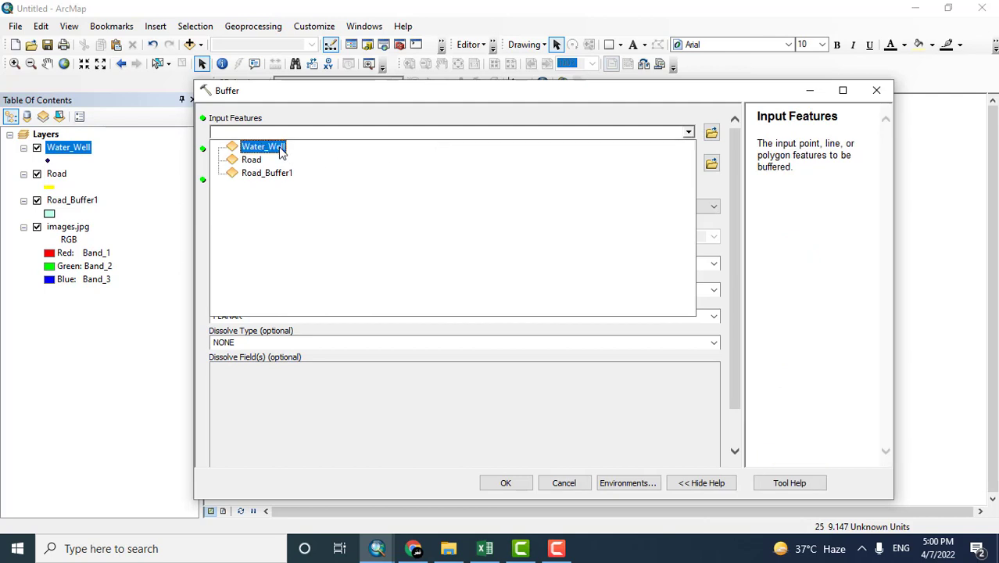
{"action": "left_click", "coordinate": [280, 148]}
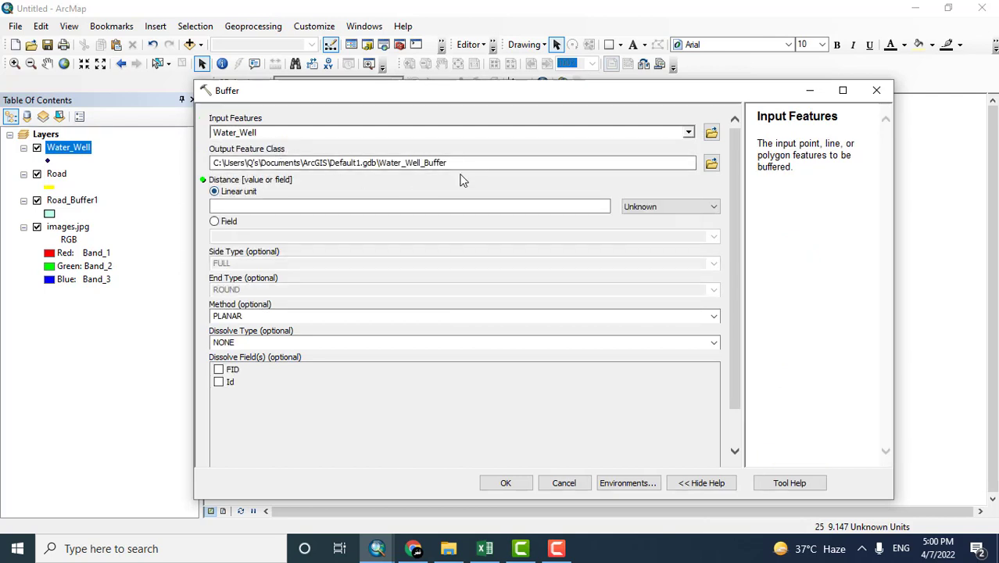
{"action": "left_click", "coordinate": [643, 208]}
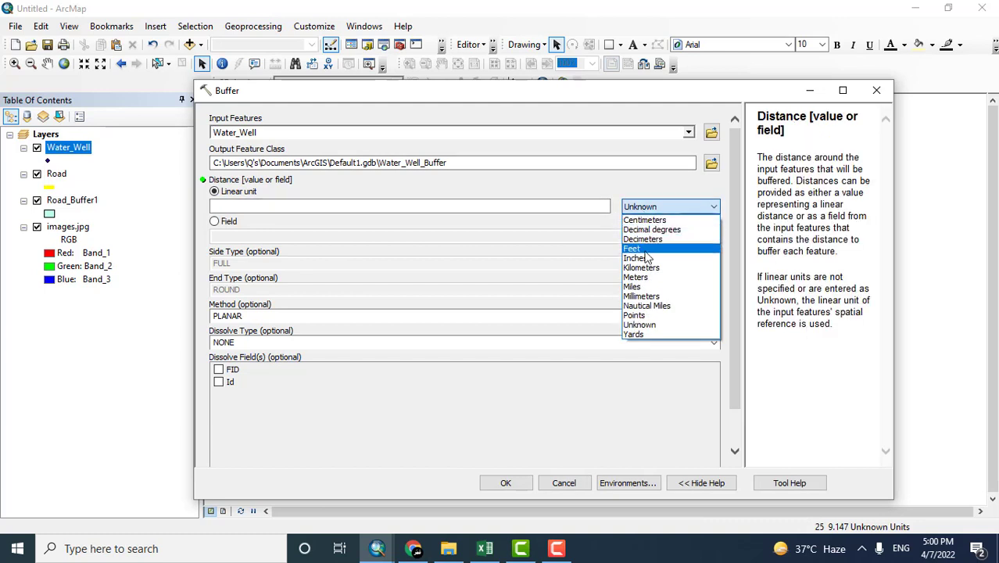
{"action": "left_click", "coordinate": [645, 249]}
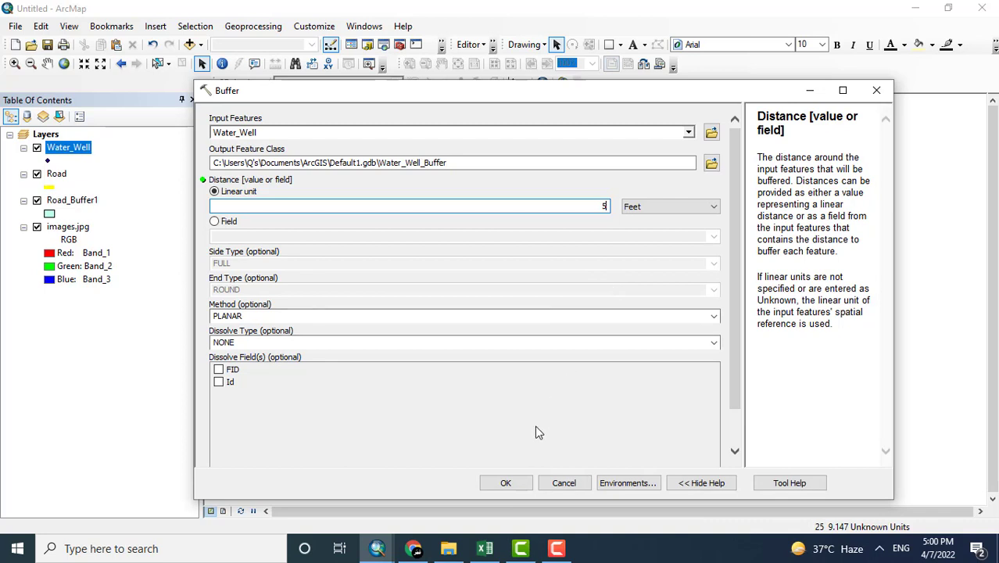
{"action": "left_click", "coordinate": [502, 485]}
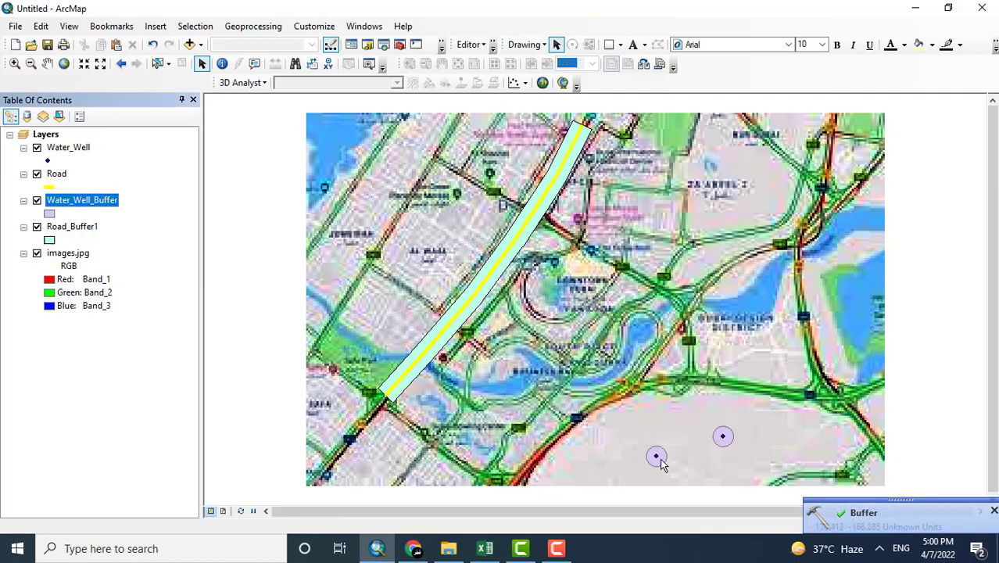
Apply the Lake fill symbol to the Water_Well_Buffer layer
{"action": "left_click", "coordinate": [50, 213]}
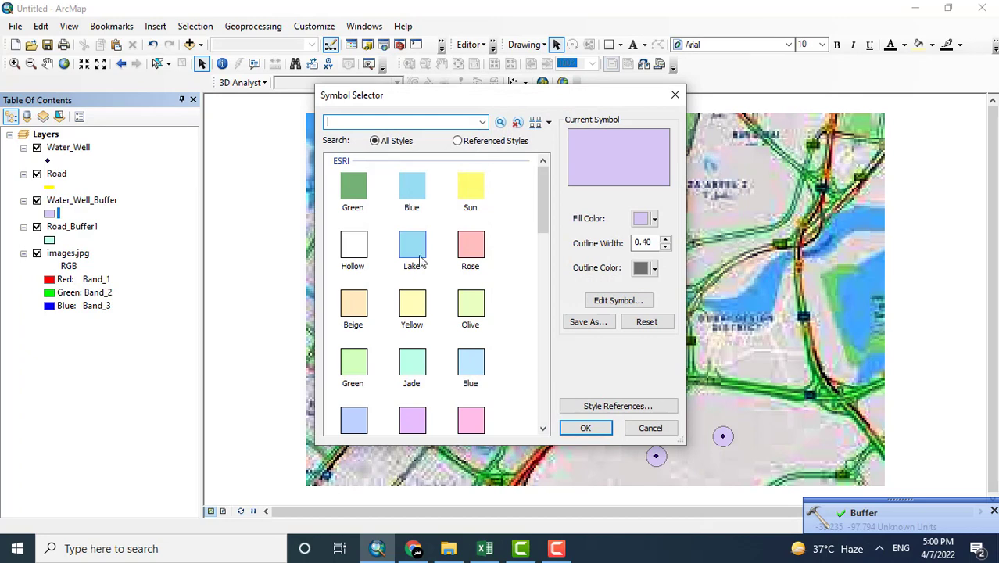
{"action": "left_click", "coordinate": [420, 250]}
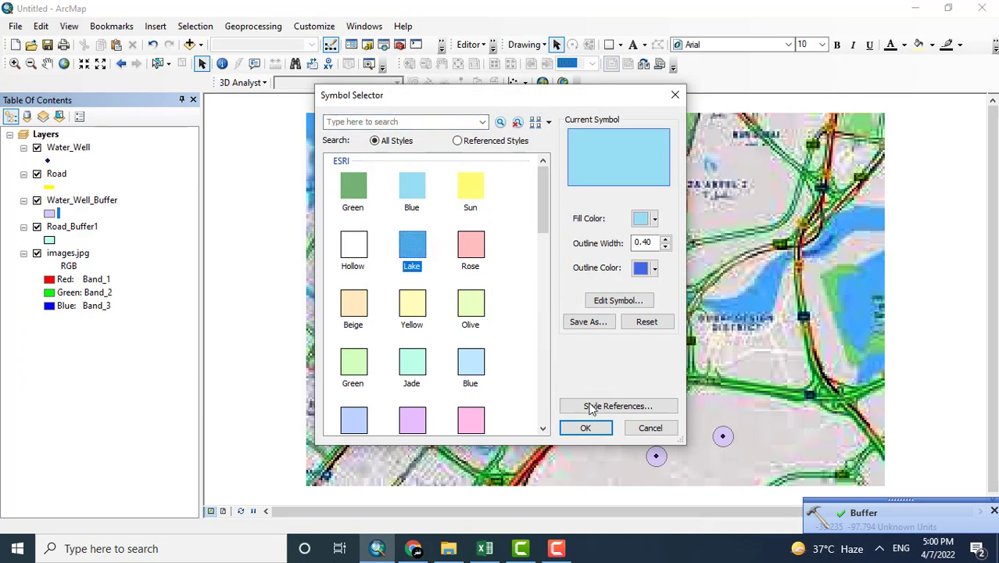
{"action": "left_click", "coordinate": [584, 430]}
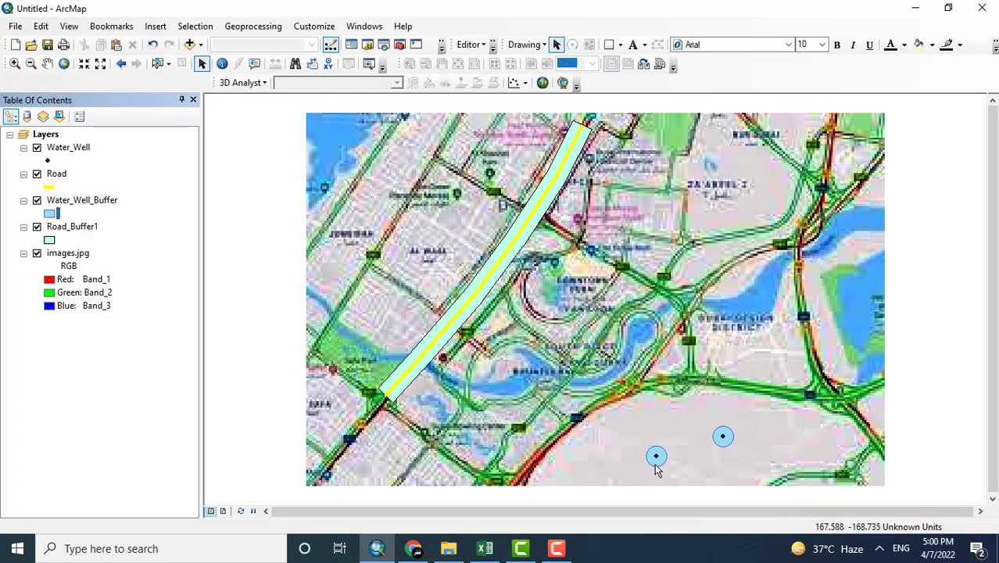